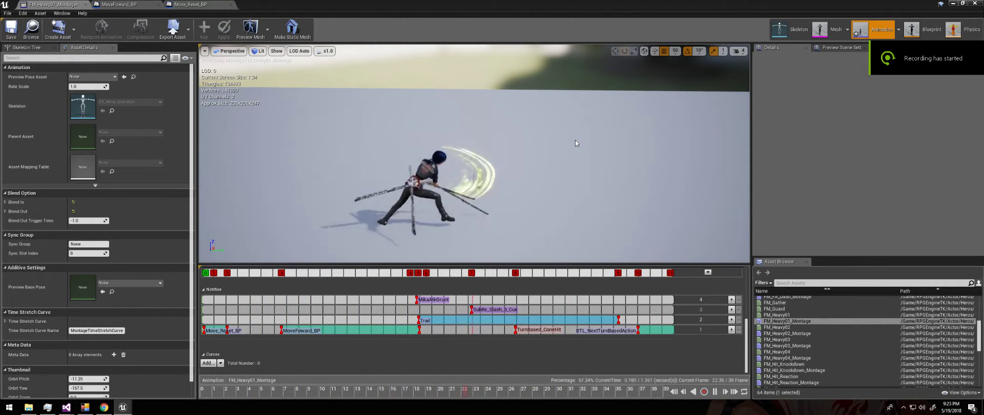
Try Forward Power values 5, 20, 10 and 15 on MoveFoward_BP, settle on 10, and save
left_click(378, 330)
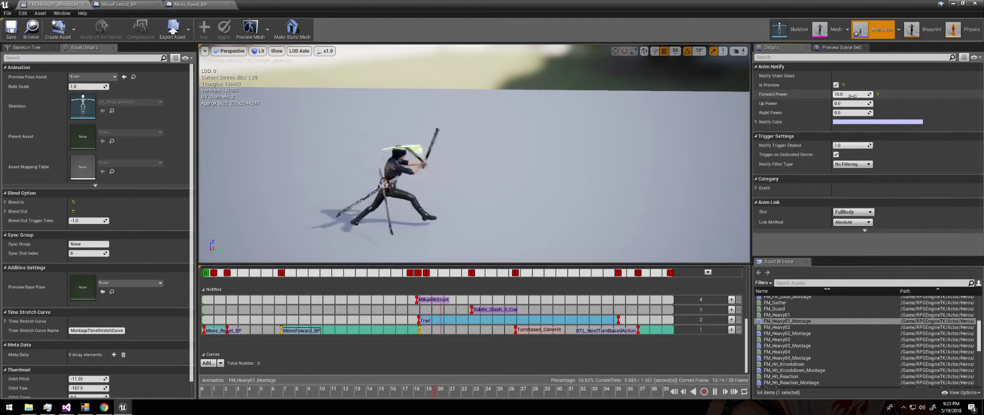
type("5")
key("Return")
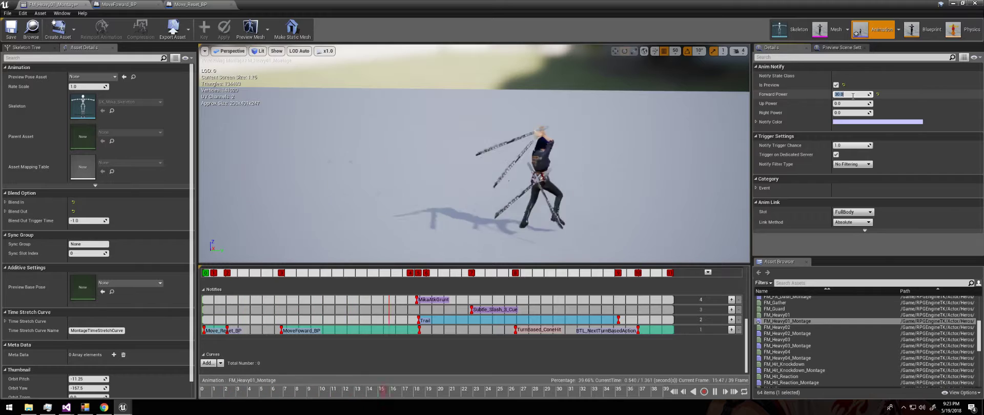
type("2")
key("Return")
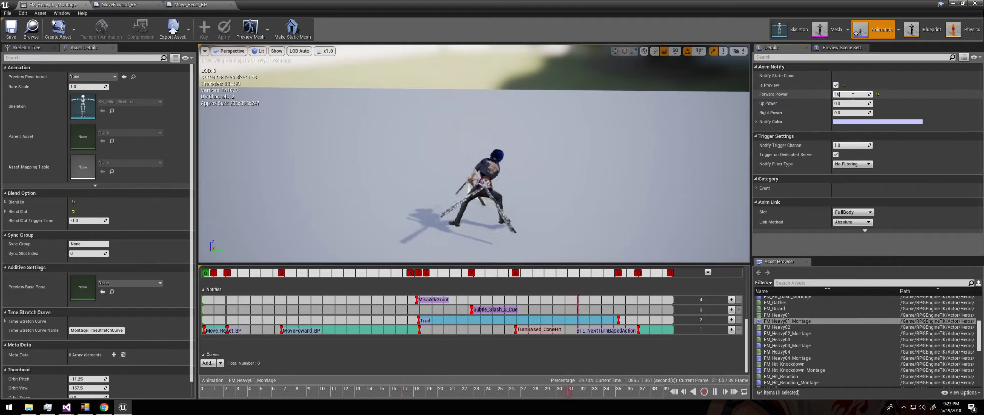
type("1")
key("Return")
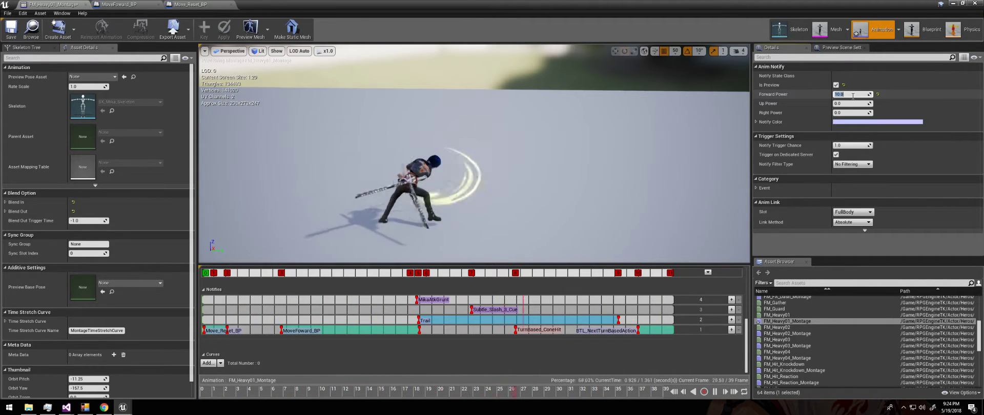
key("Return")
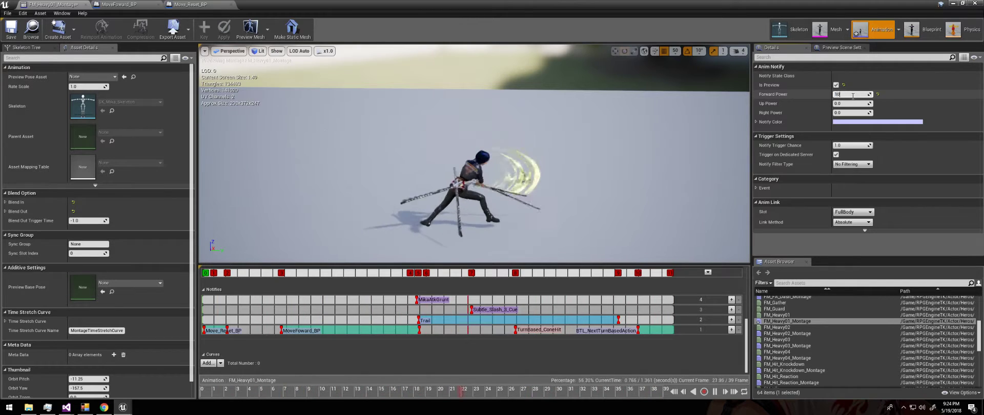
type("10")
key("Return")
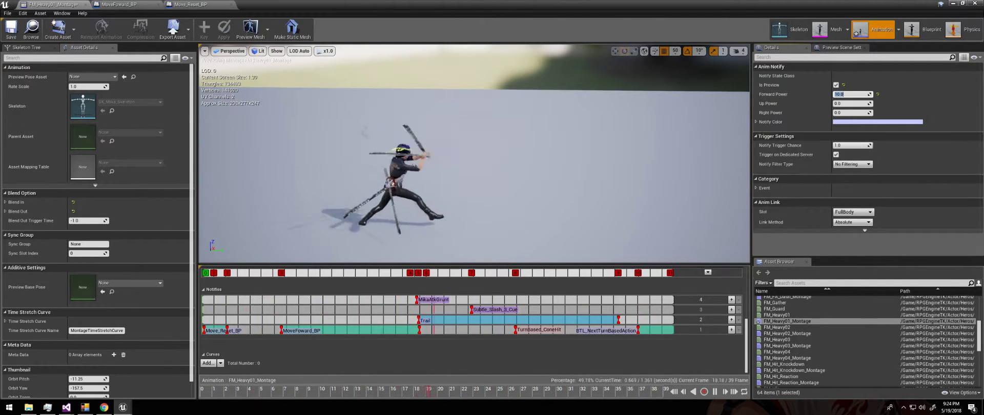
left_click(11, 28)
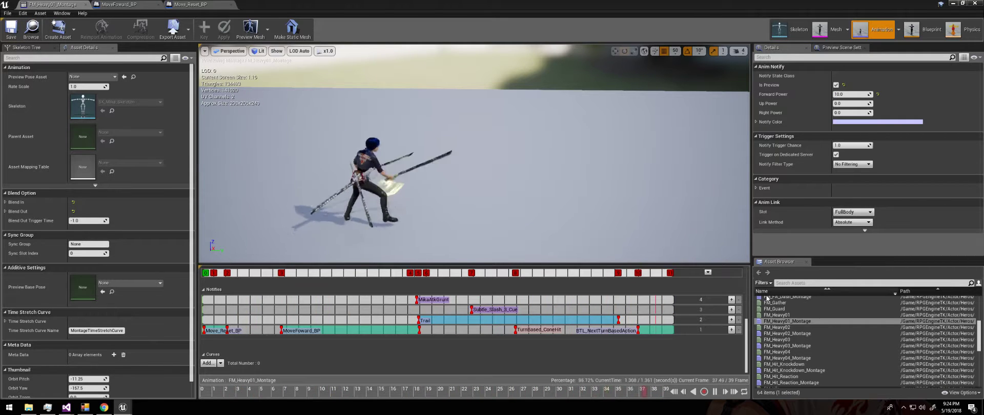
Open FM_Heavy02_Montage and tick Is Preview on its MoveFoward_BP notify
double_click(797, 334)
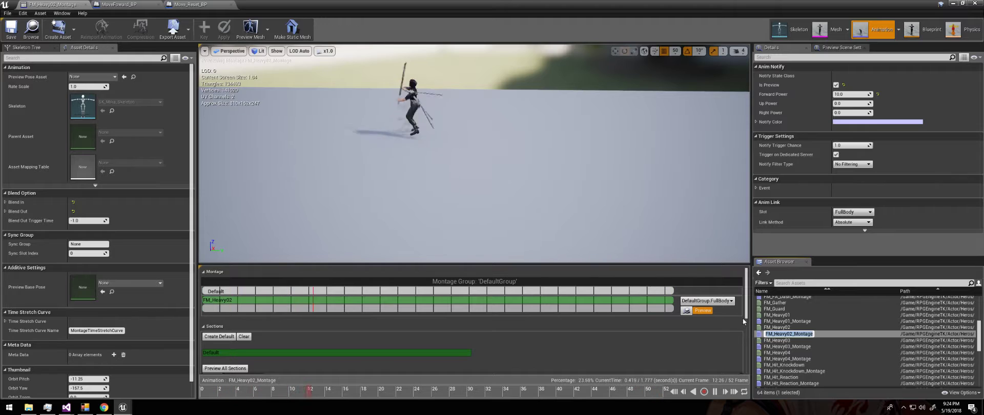
left_click_drag(747, 277, 749, 358)
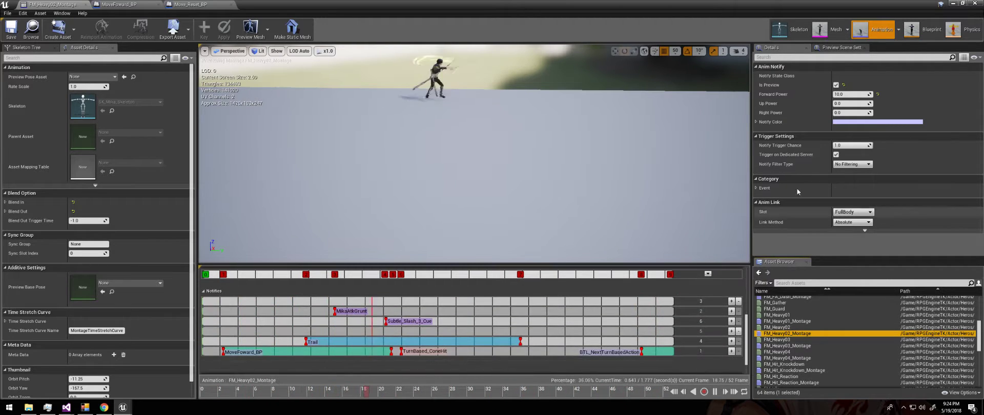
left_click(302, 351)
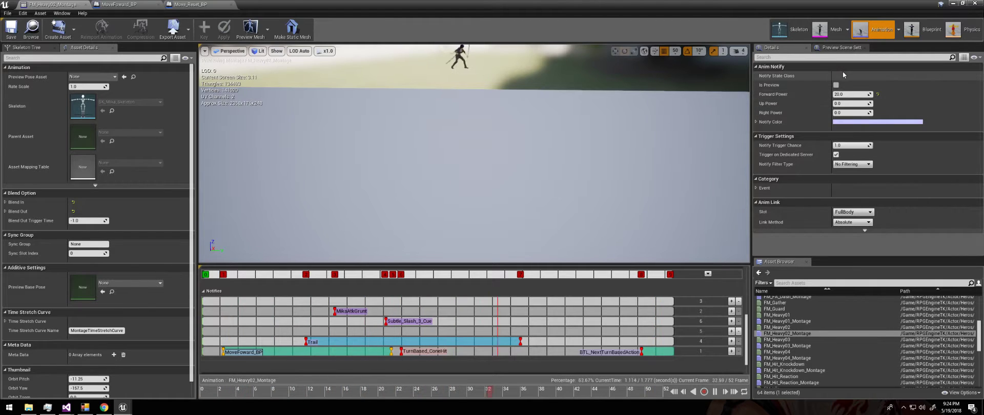
left_click(837, 85)
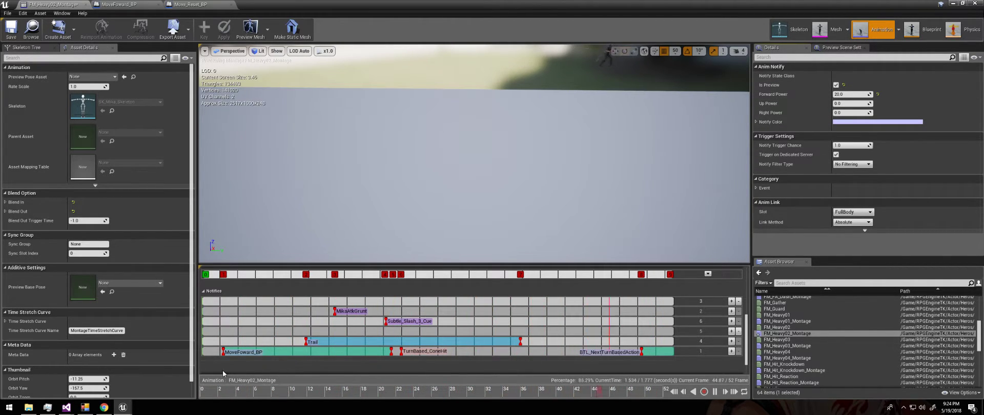
Add a Move_Reset_BP notify state at the start of track 1
right_click(205, 353)
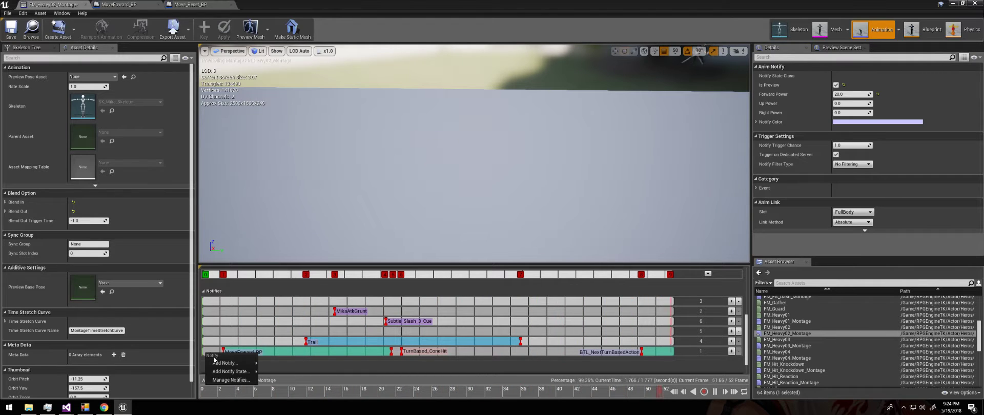
mouse_move(221, 376)
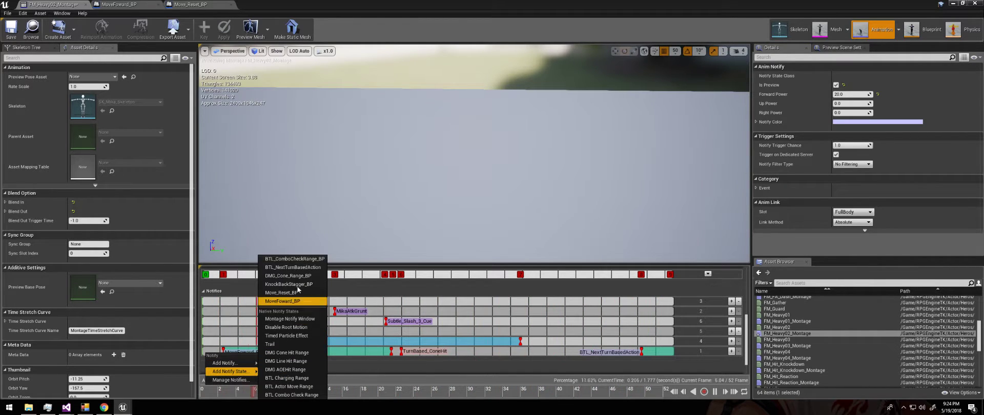
left_click(290, 294)
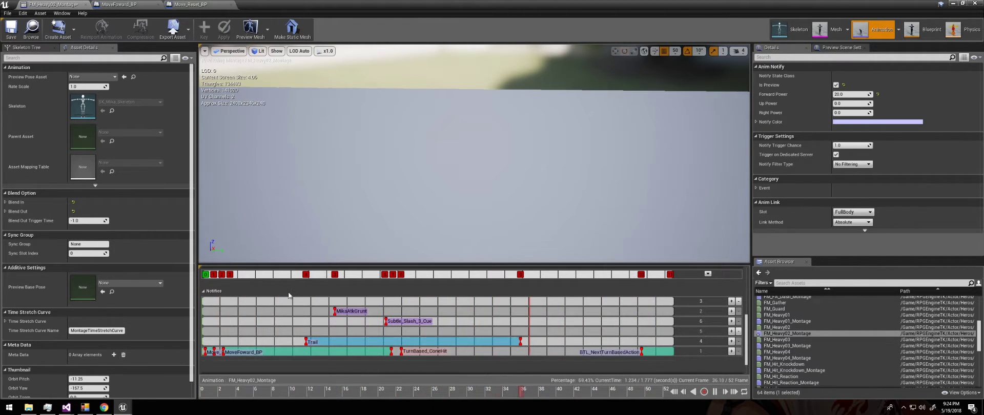
left_click(210, 353)
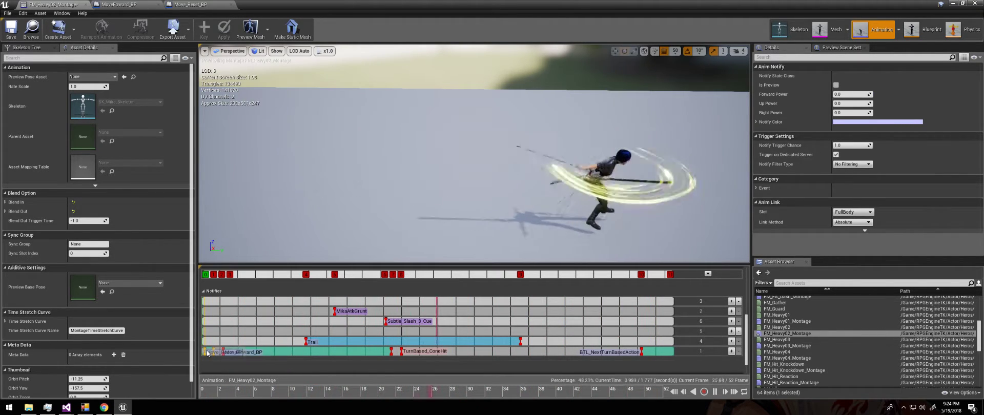
Set the MoveFoward_BP notify's Forward Power to 10
left_click(293, 349)
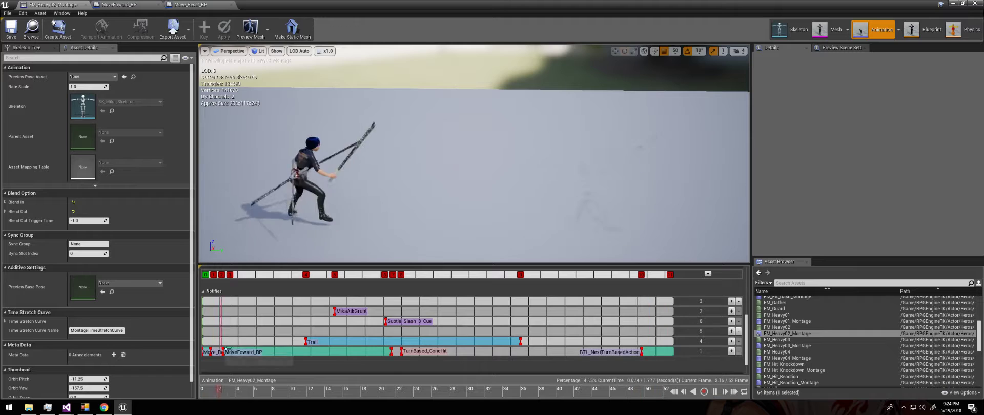
left_click(293, 351)
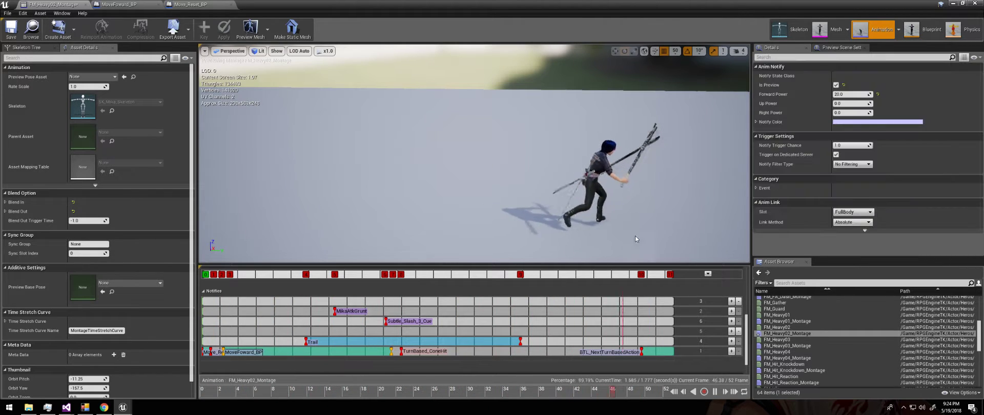
left_click(858, 92)
type("10")
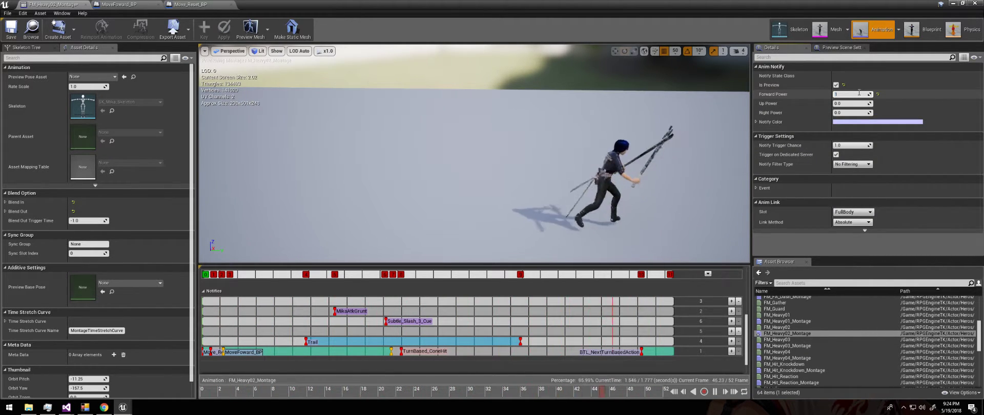
key("Return")
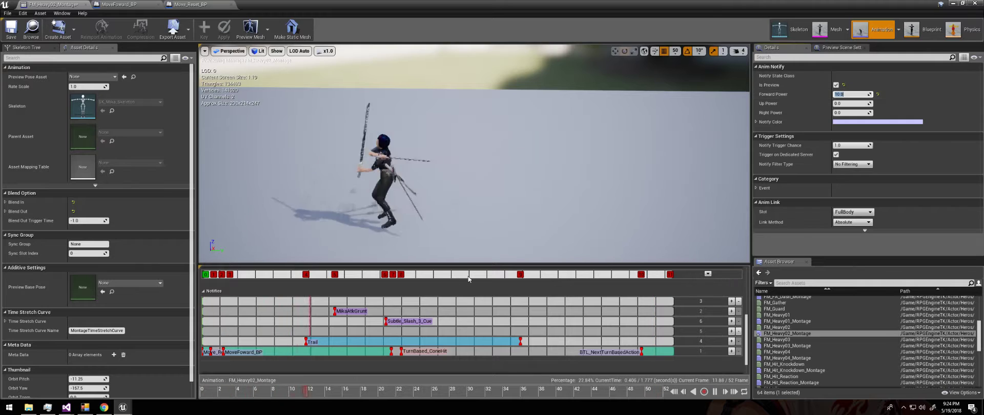
Move the TurnBased_ConeHit notify onto a new notify track 7
left_click(411, 354)
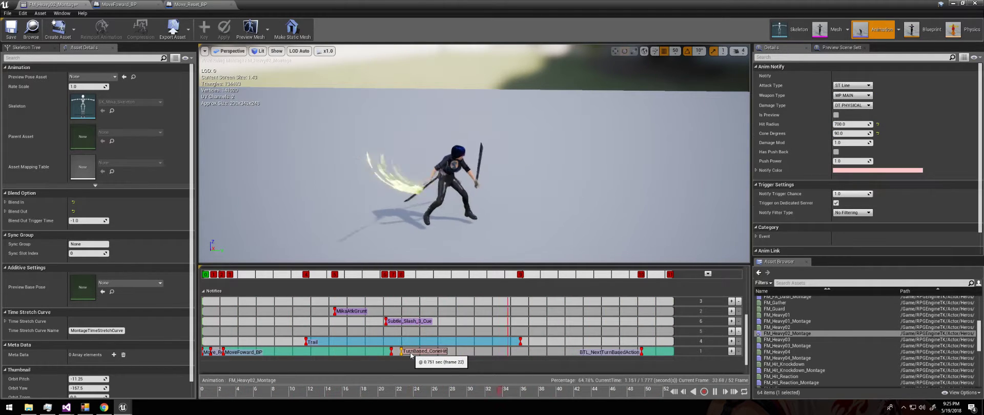
left_click(732, 342)
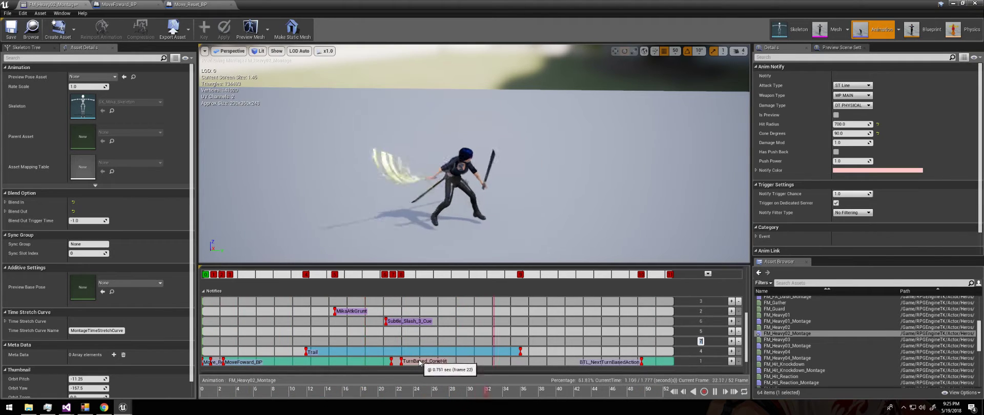
left_click_drag(419, 361, 419, 341)
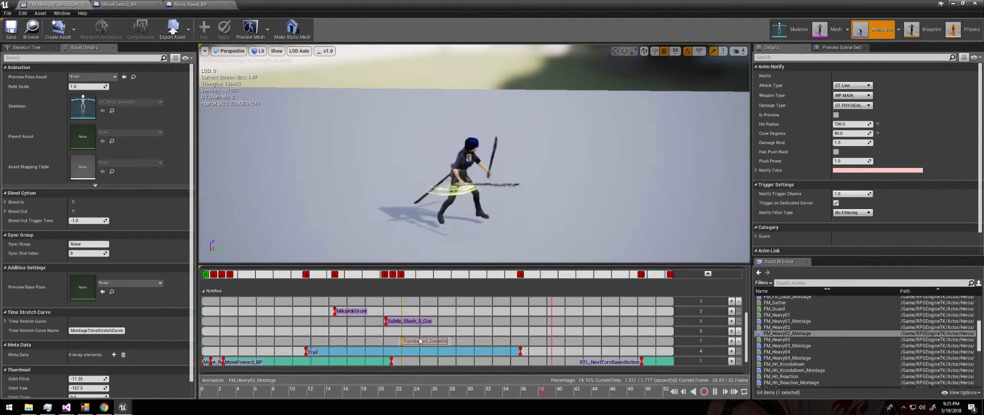
left_click(387, 363)
Shorten the MoveFoward_BP notify so it ends around frame 20, about 0.6 sec long
left_click(391, 362)
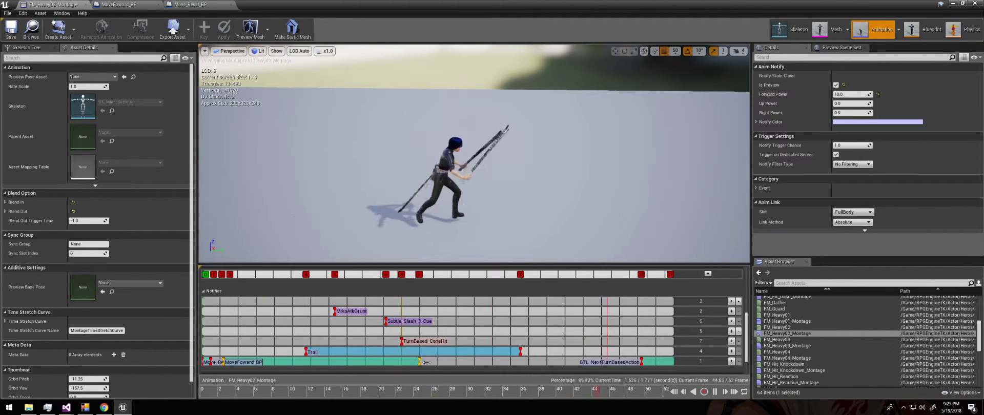
left_click_drag(426, 362, 435, 363)
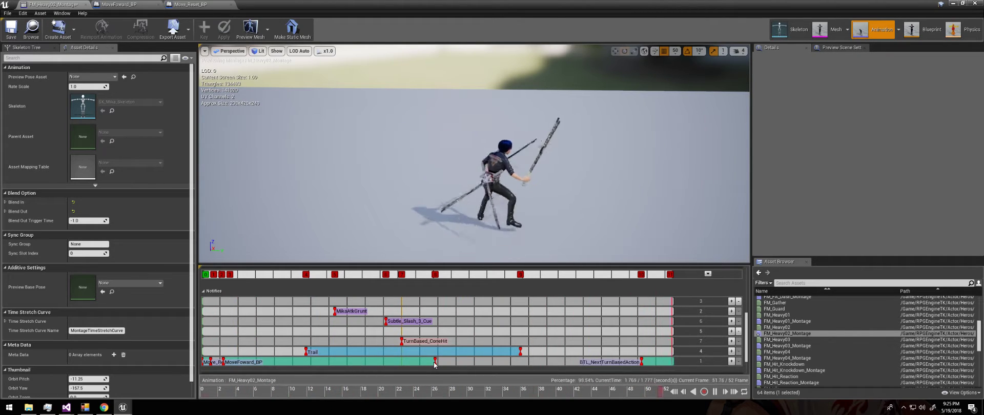
left_click_drag(435, 362, 425, 362)
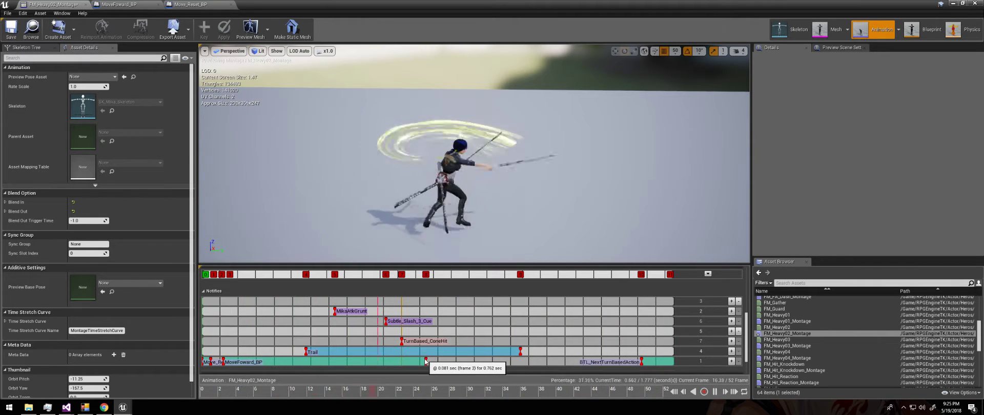
left_click_drag(425, 362, 420, 362)
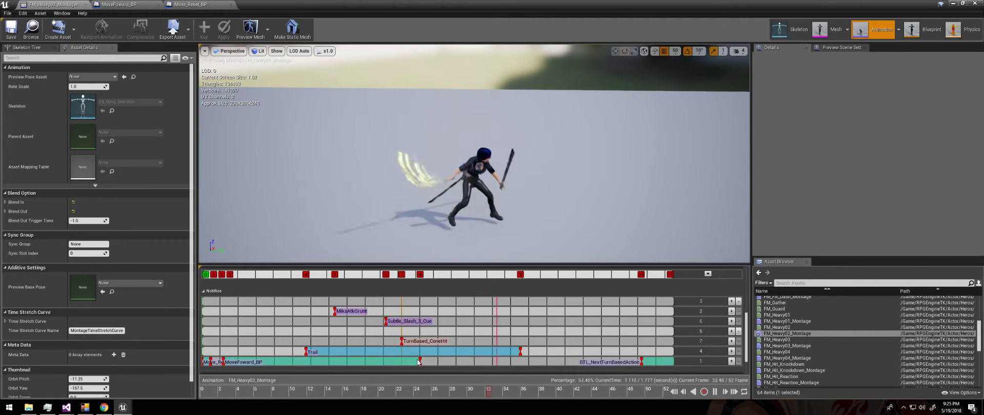
mouse_move(419, 362)
left_mouse_down()
mouse_move(414, 368)
mouse_move(425, 368)
mouse_move(380, 361)
left_mouse_up()
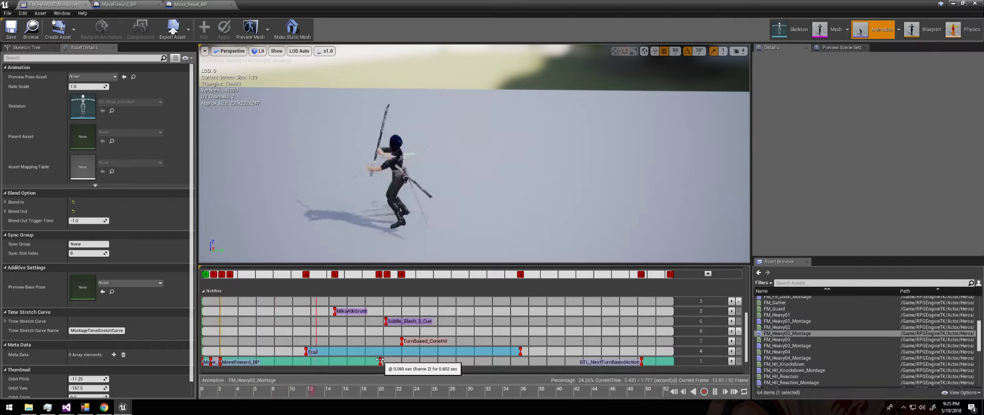
Set MoveFoward_BP's Forward Power to 15, then lower it to 5
left_click(380, 360)
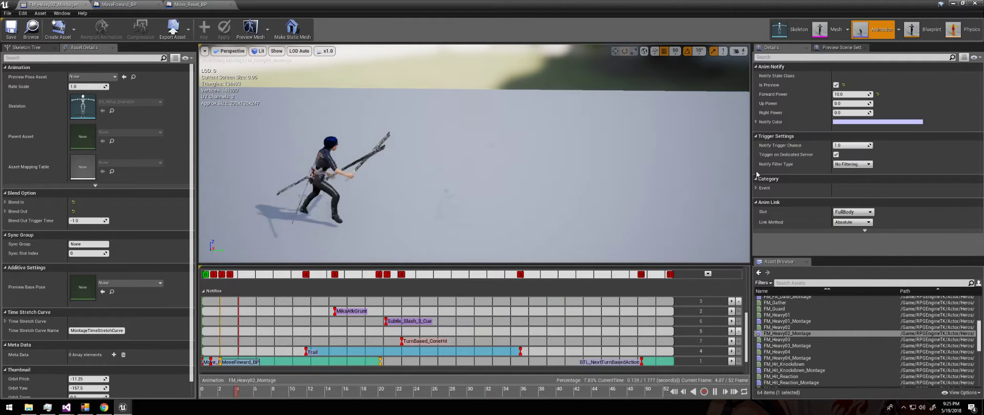
left_click(849, 94)
type("15")
key("Return")
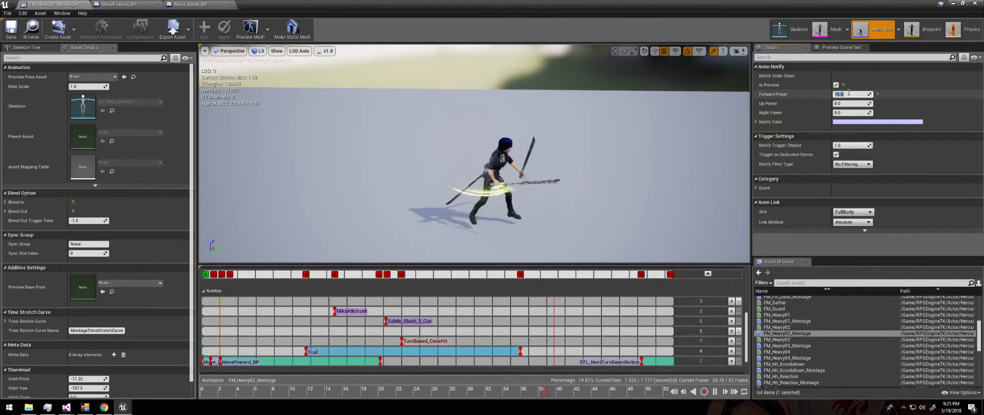
type("5")
key("Return")
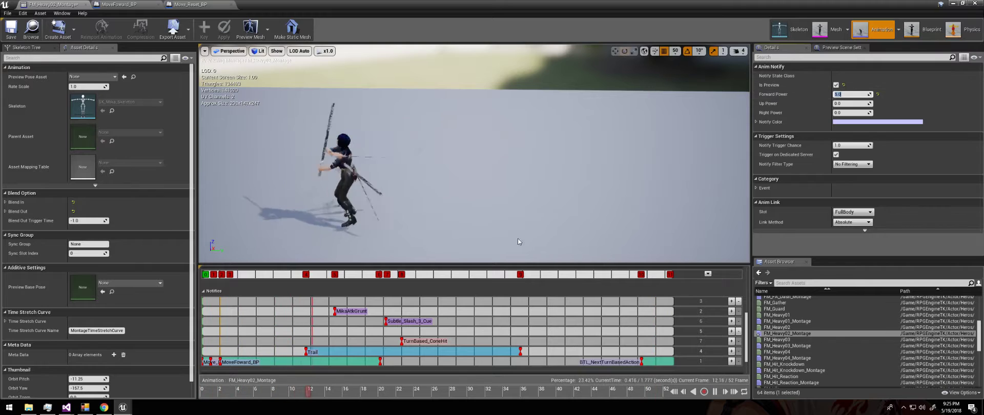
left_click(401, 322)
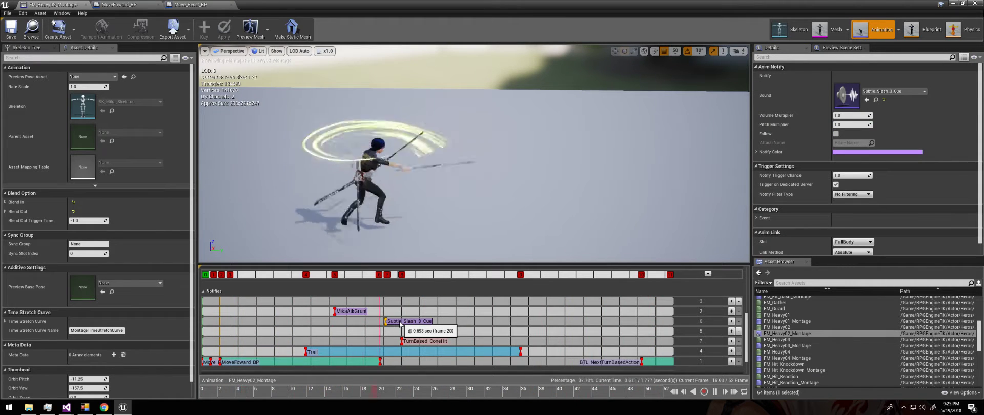
Copy the Subtle_Slash_3_Cue sound notify, paste it on track 6, and place it near frame 10
right_click(400, 324)
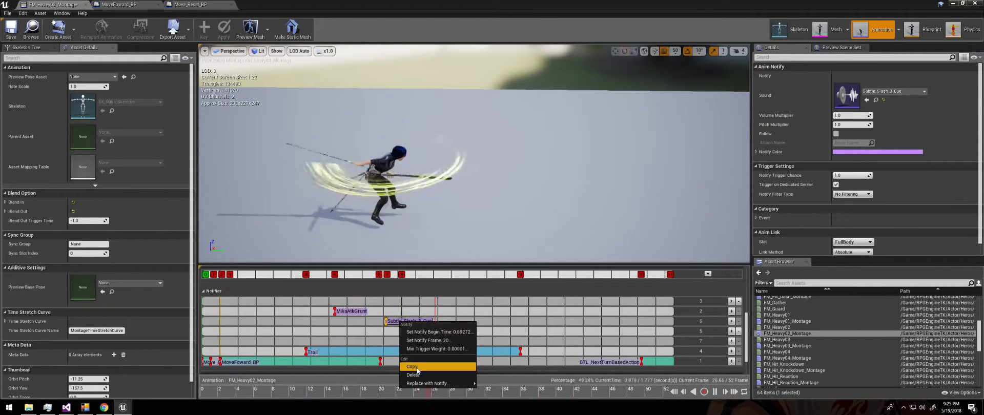
left_click(309, 322)
left_click(309, 322)
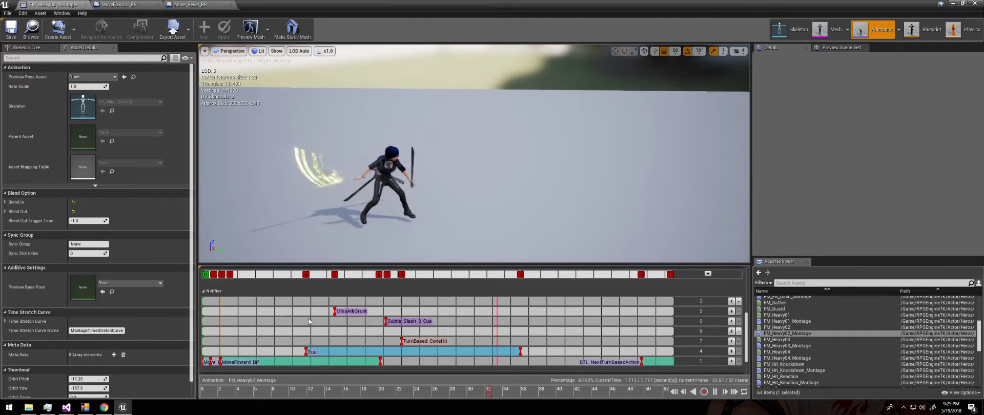
left_click(398, 325)
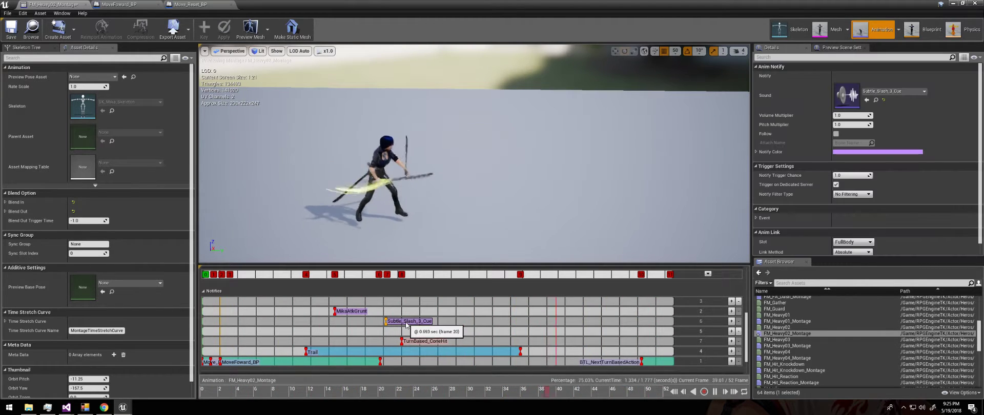
right_click(389, 325)
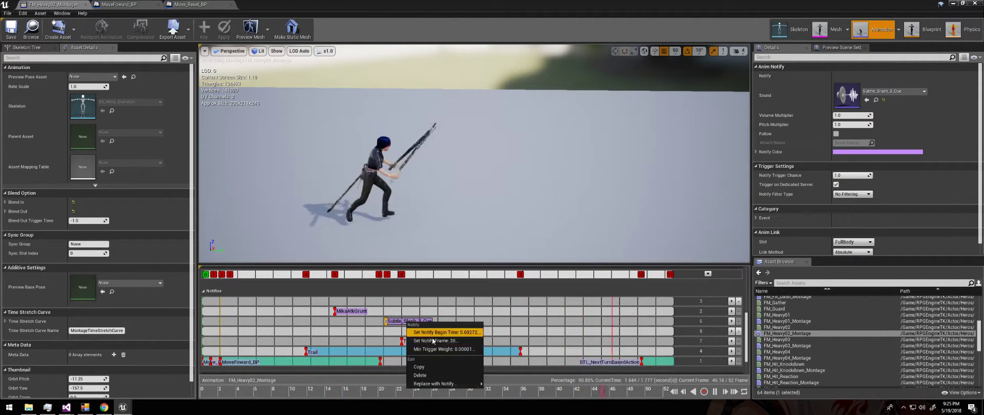
left_click(426, 368)
right_click(295, 322)
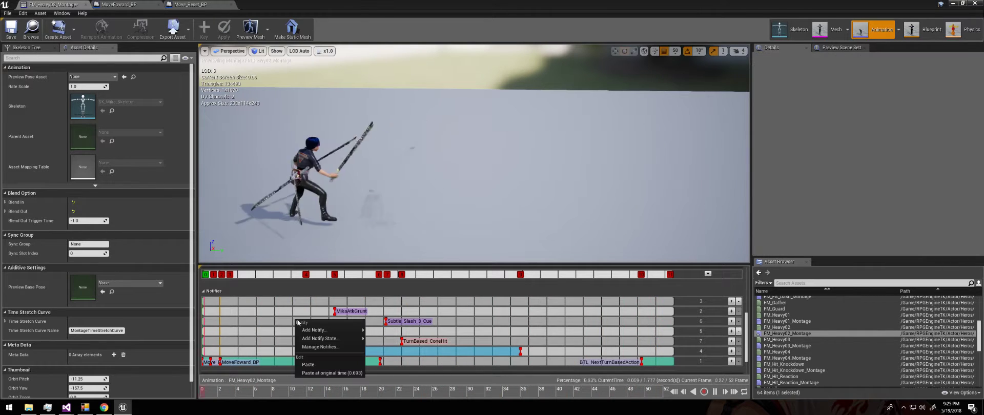
left_click(319, 365)
left_click_drag(334, 323, 325, 324)
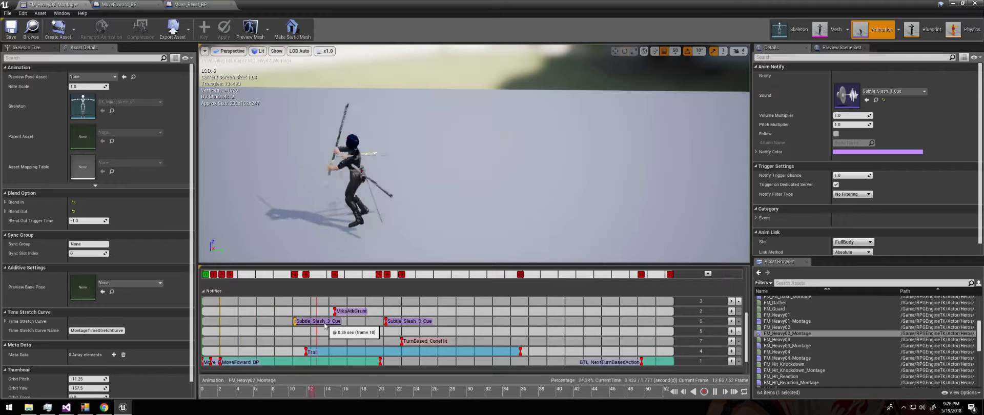
left_click(296, 325)
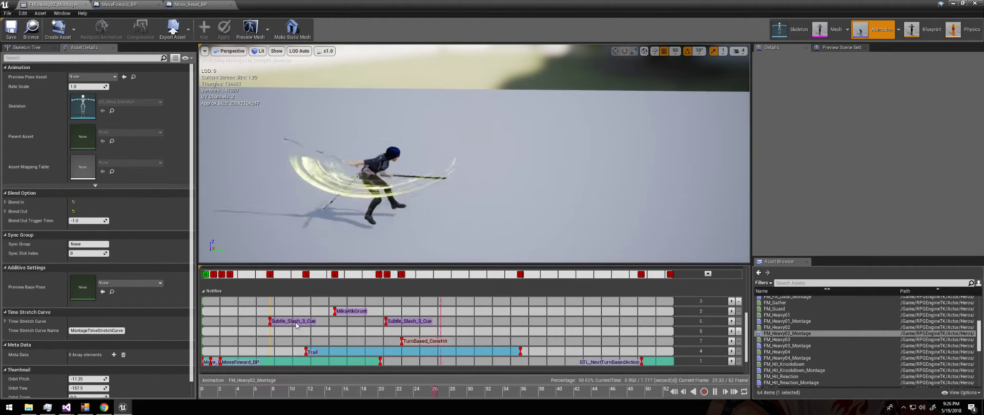
mouse_move(297, 325)
left_mouse_down()
mouse_move(288, 325)
mouse_move(315, 326)
left_mouse_up()
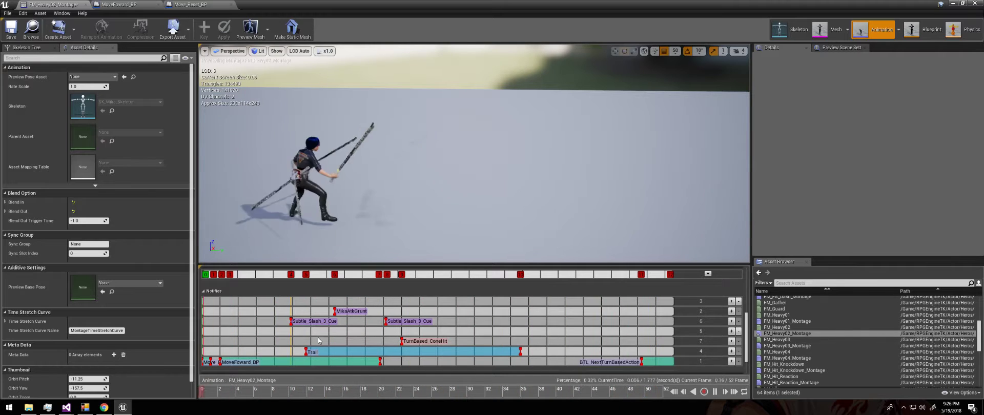
Paste a copy of the TurnBased_ConeHit notify on track 7 near frame 12
left_click(415, 344)
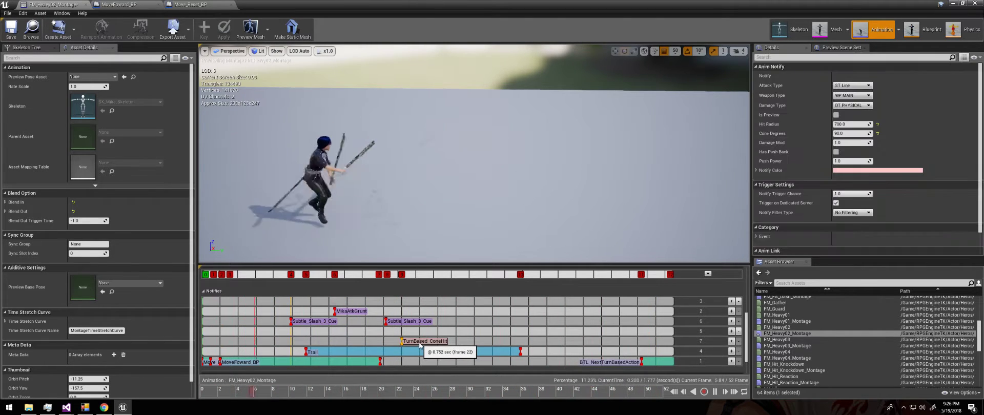
right_click(416, 343)
left_click(435, 305)
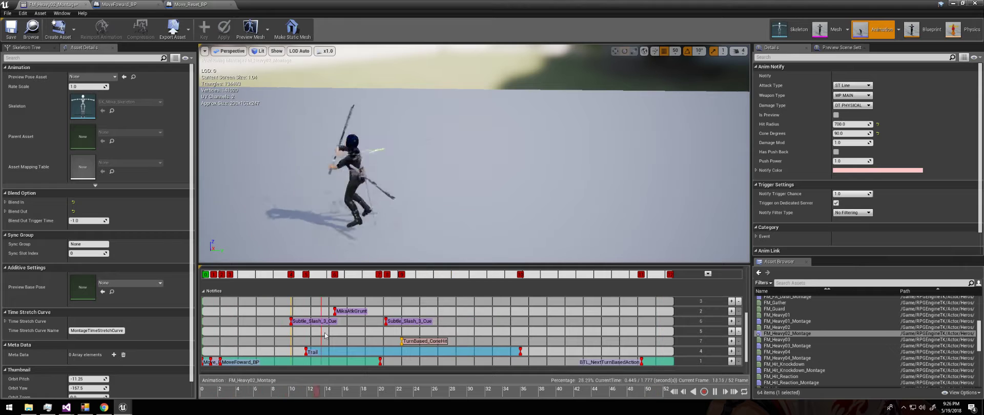
left_click(321, 345)
right_click(321, 345)
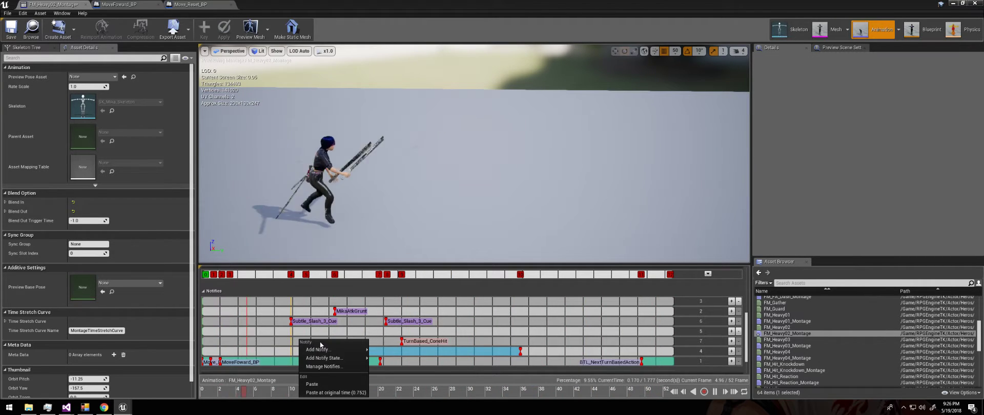
left_click(313, 384)
left_click_drag(325, 346, 323, 344)
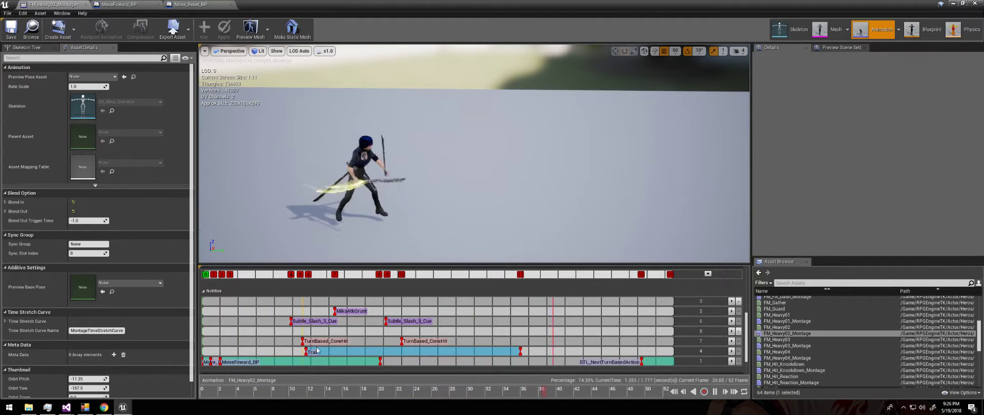
left_click_drag(292, 322, 291, 322)
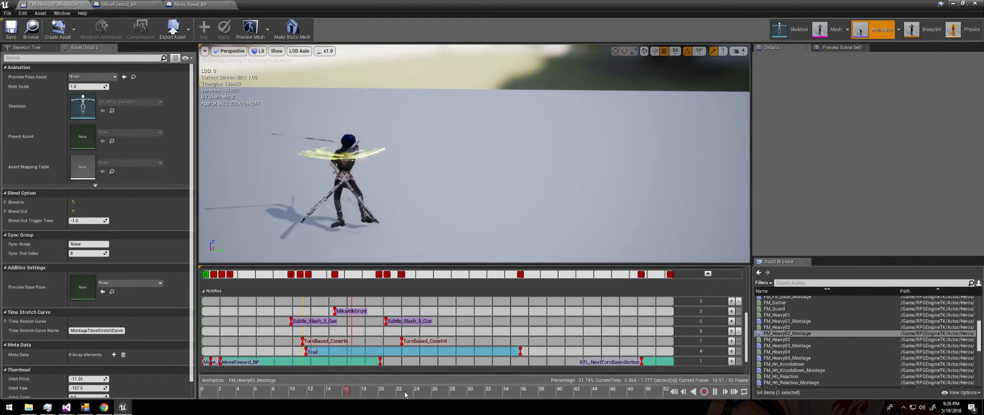
left_click(715, 393)
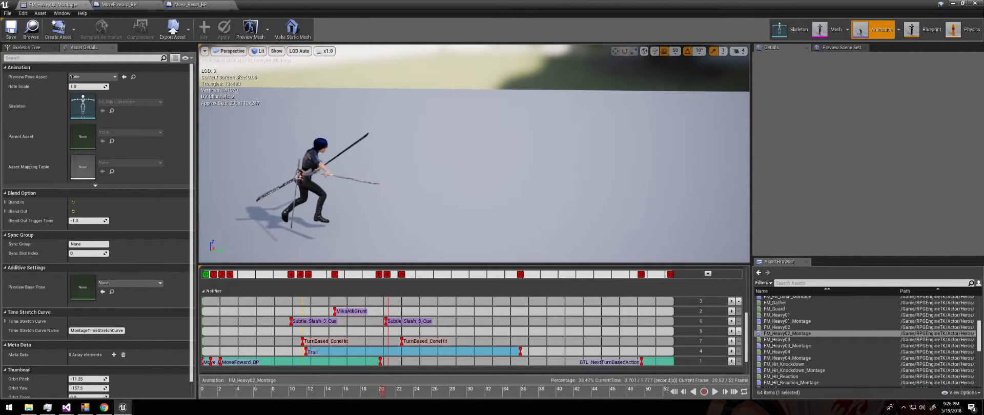
Give the new TurnBased_ConeHit notify hit radius 500, push-back on, and Attack Type ST Cone
left_click(336, 342)
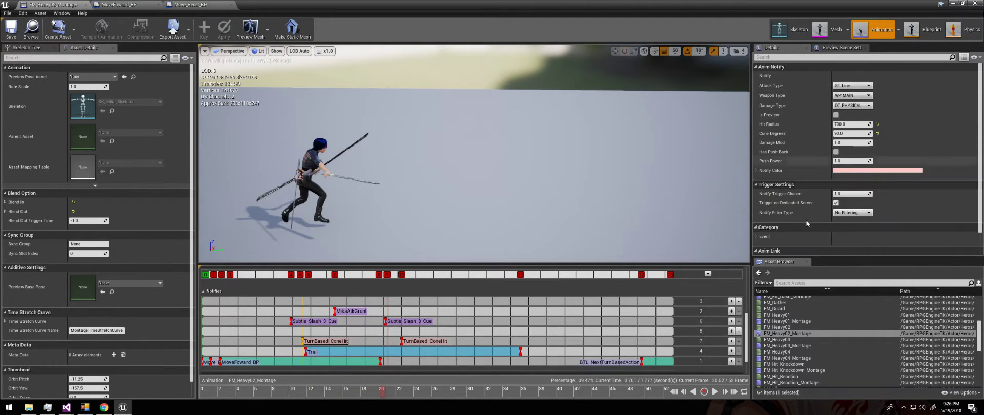
left_click(716, 392)
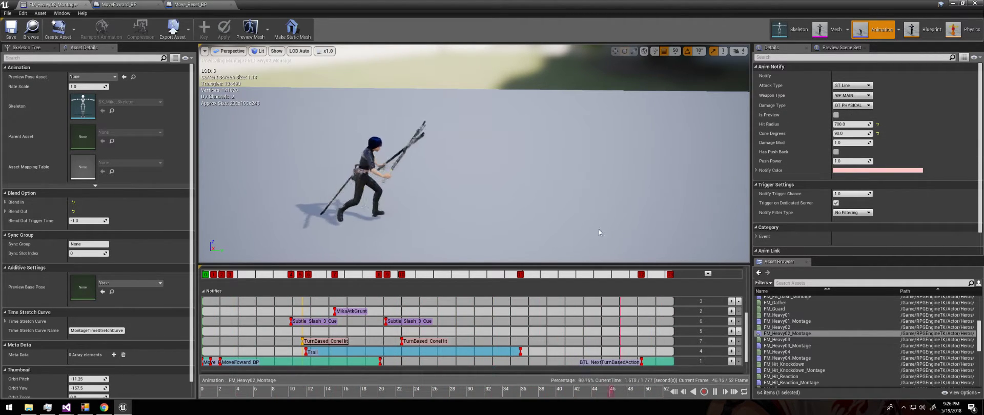
left_click(850, 125)
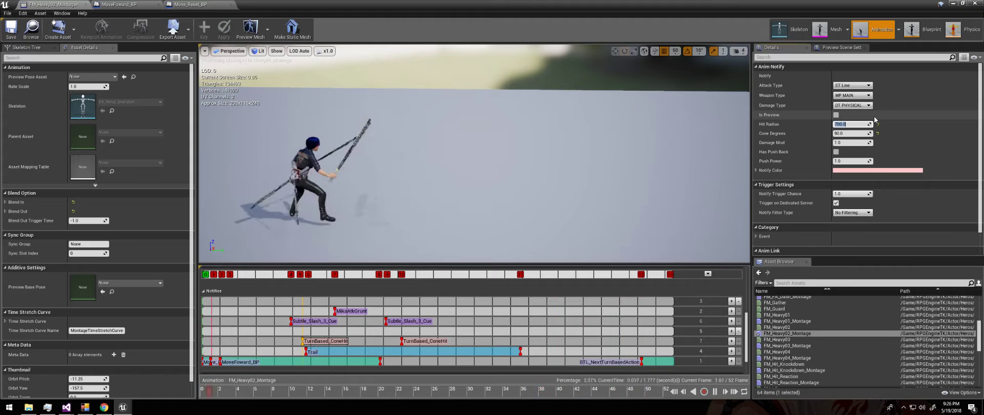
type("5")
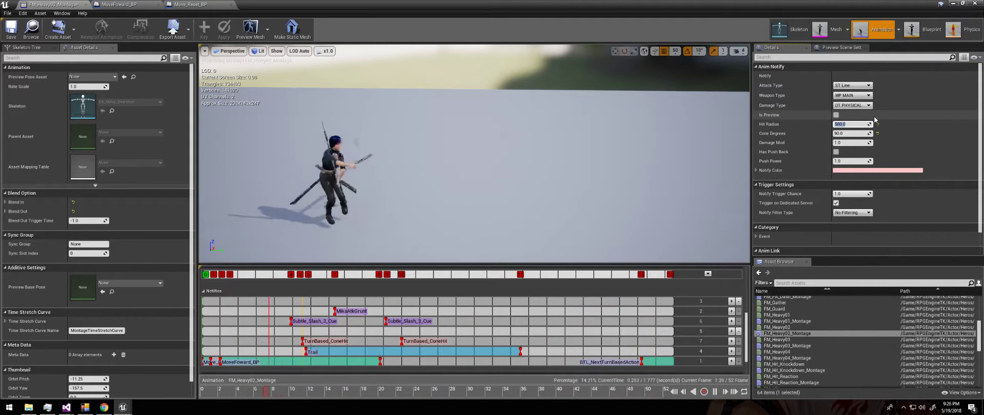
type("00")
key("Return")
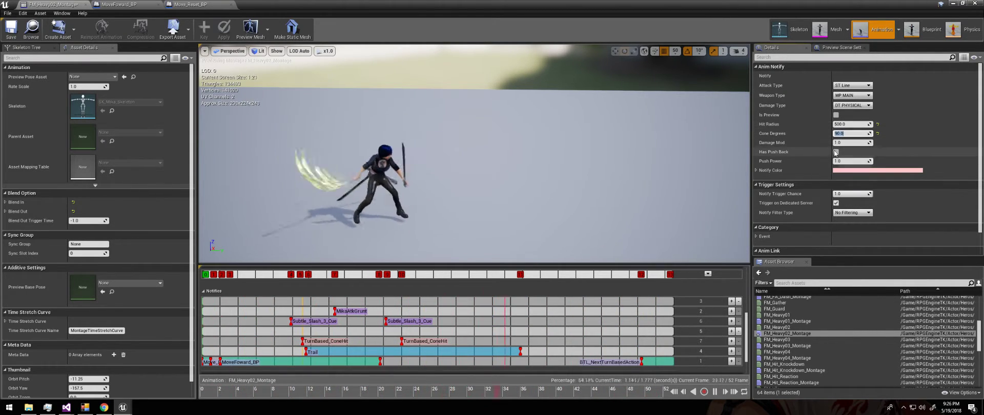
left_click(852, 142)
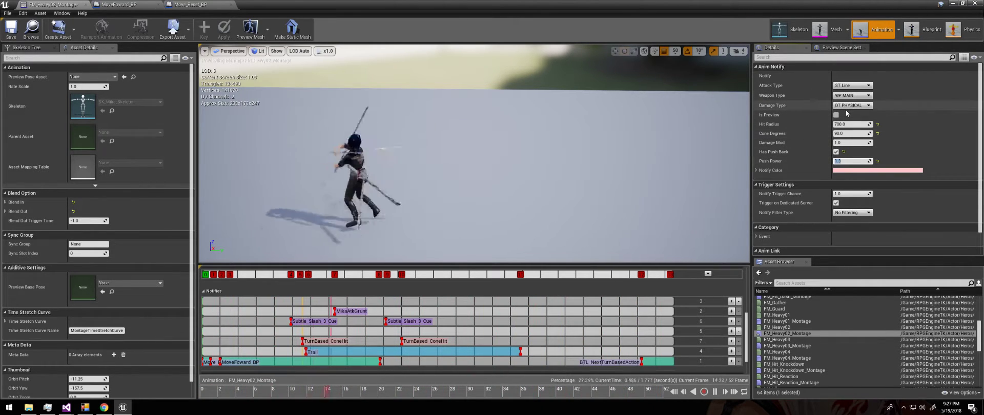
left_click(847, 86)
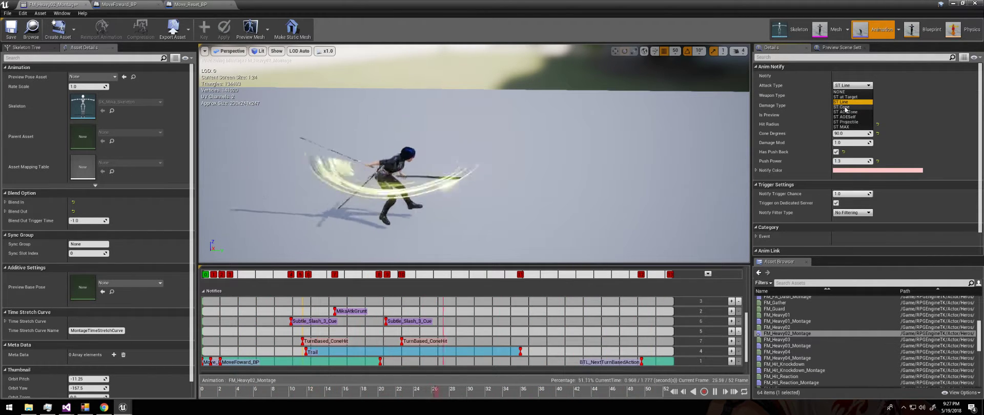
left_click(846, 107)
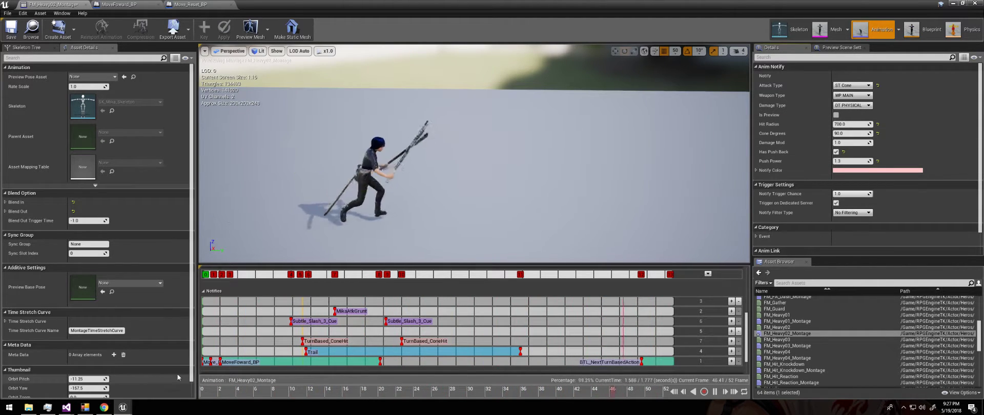
Delete the notify at the start of track 1
left_click(206, 361)
left_click(207, 363)
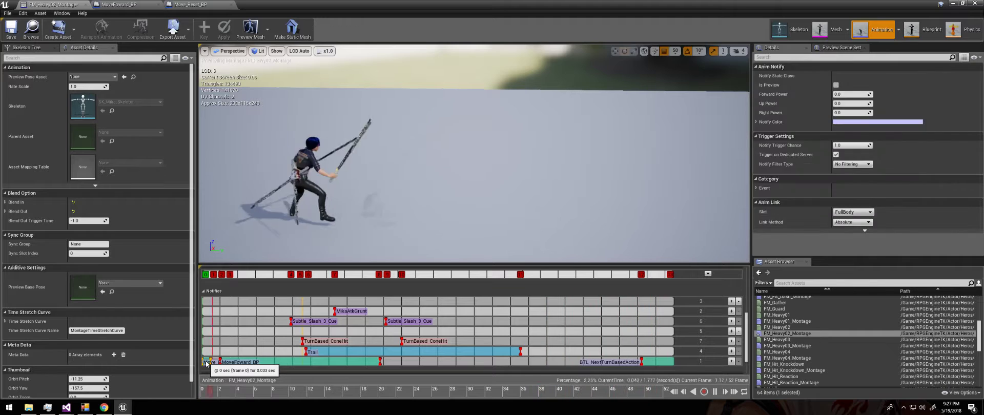
right_click(210, 365)
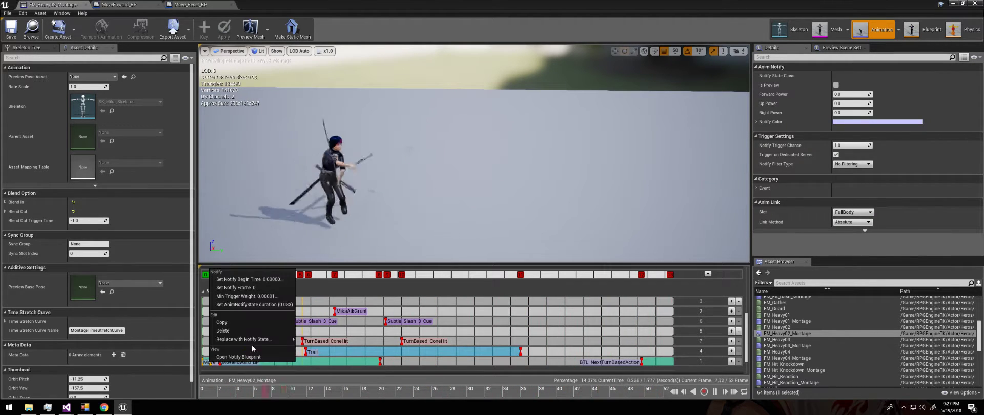
left_click(256, 360)
Set MoveFoward_BP's Forward Power to 7.0 and save FM_Heavy02_Montage
left_click(287, 364)
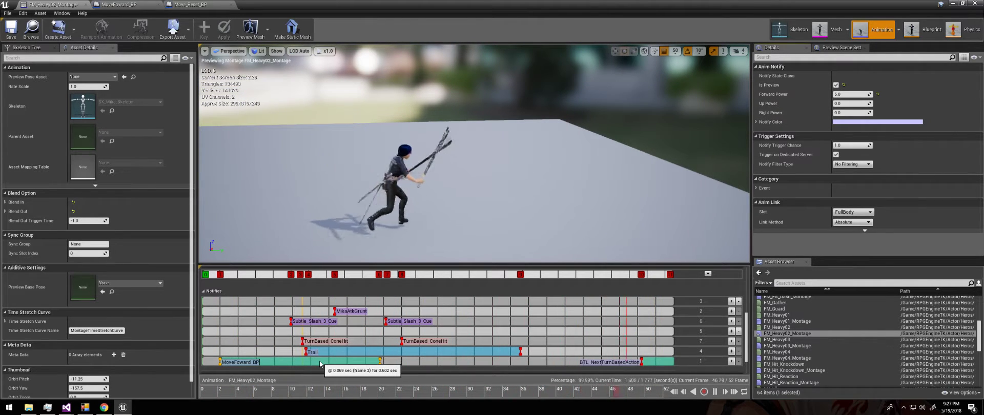
left_click(843, 95)
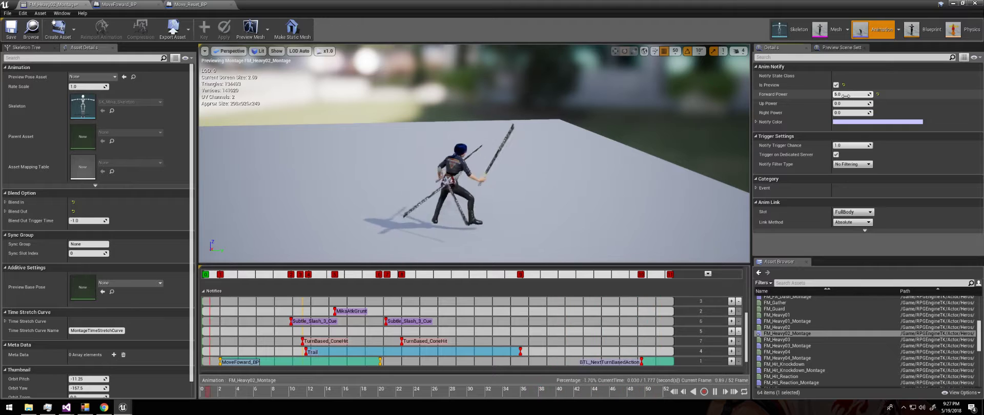
type("1")
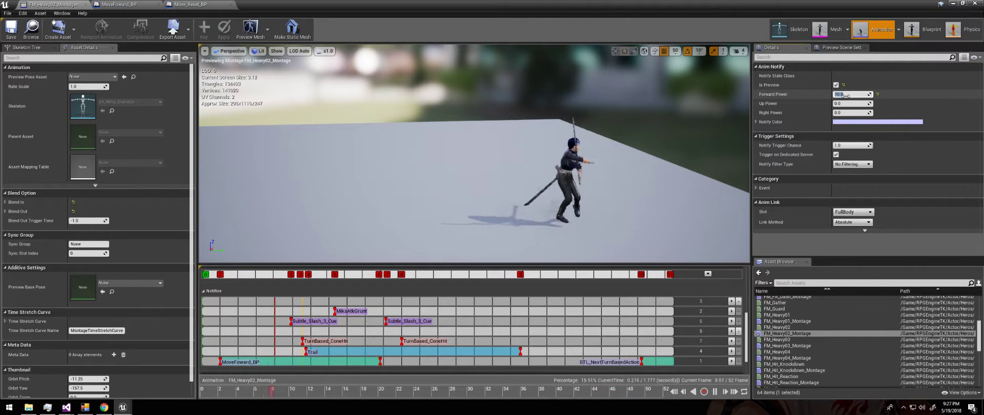
type("0")
key("Return")
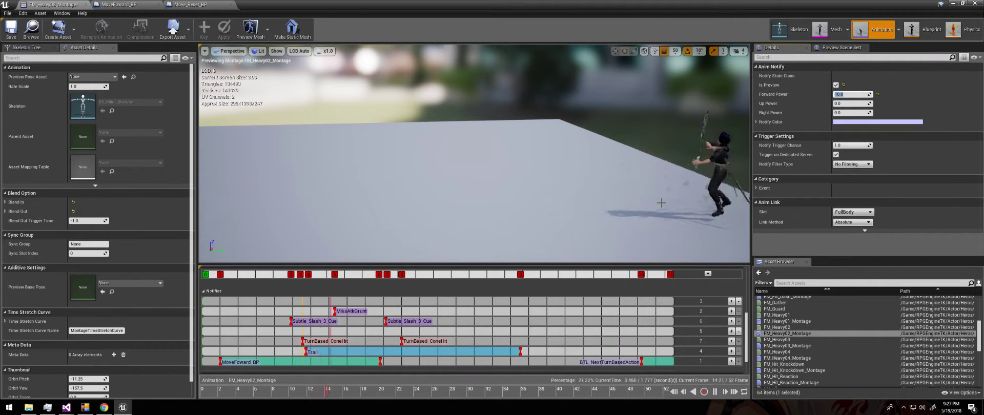
left_click_drag(691, 202, 717, 202)
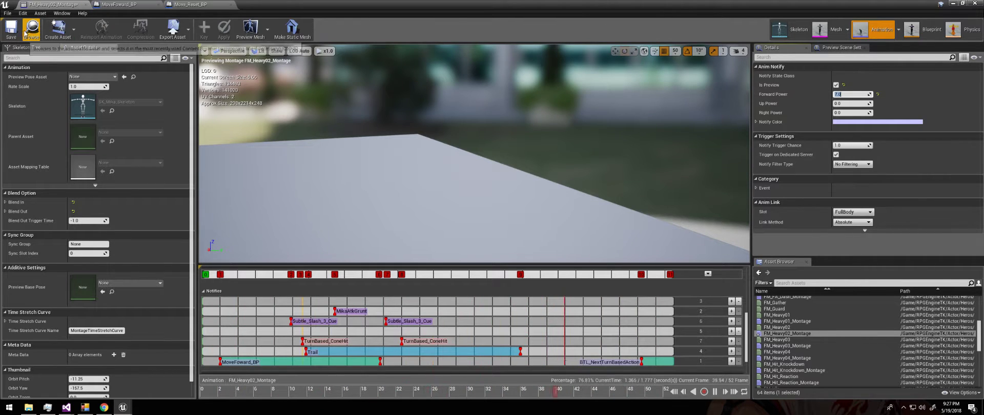
left_click(10, 29)
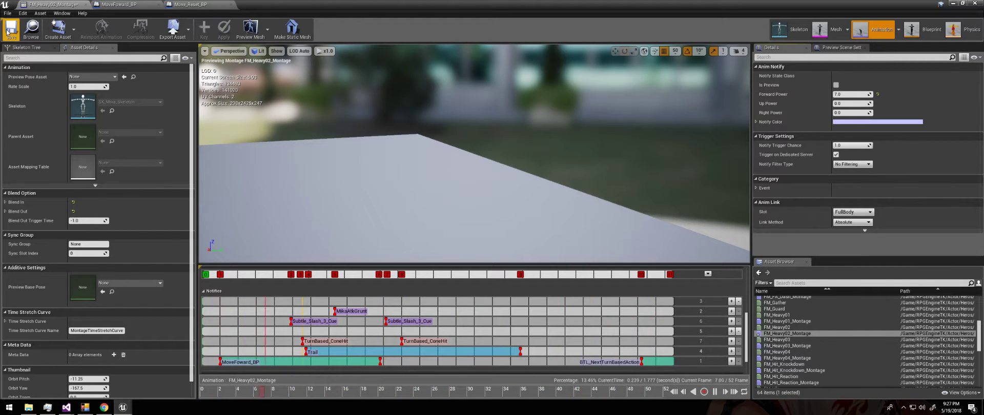
Open FM_Heavy01_Montage and delete its Move_Reset_BP notify
left_click(801, 321)
double_click(802, 322)
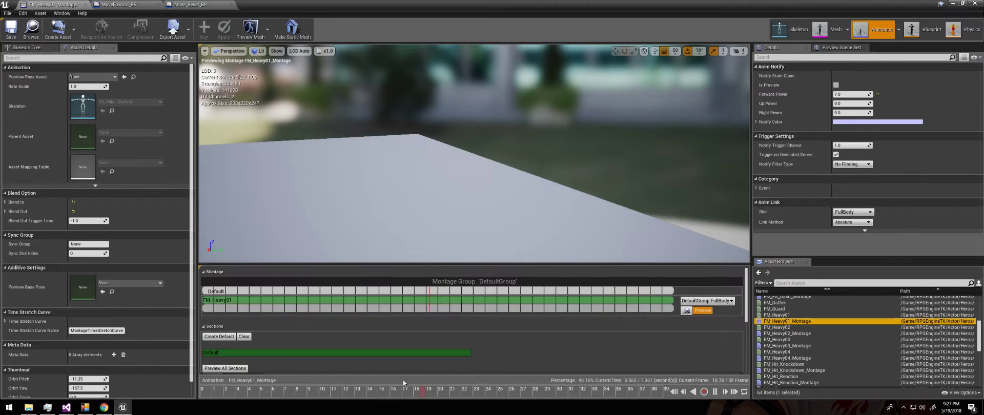
scroll(725, 343, "down", 3)
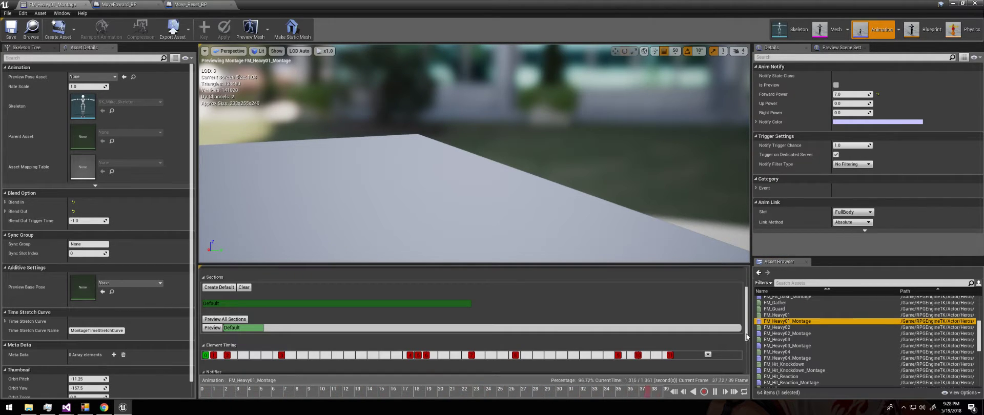
left_click_drag(747, 336, 746, 372)
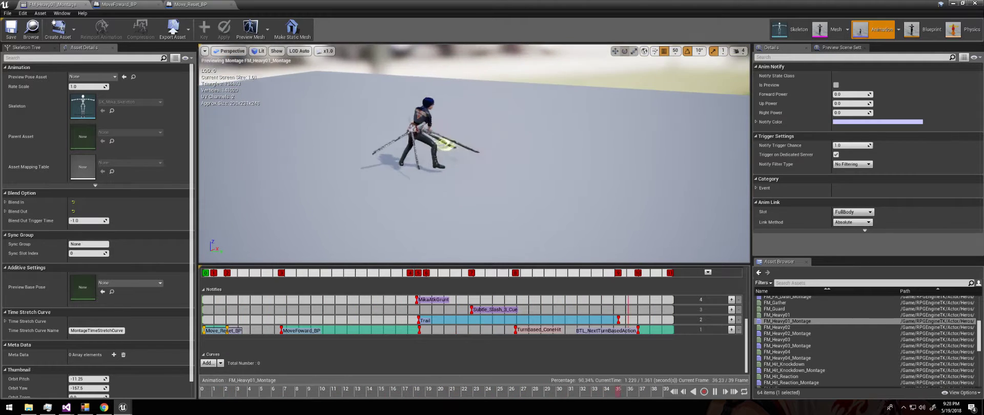
right_click(217, 331)
left_click(246, 300)
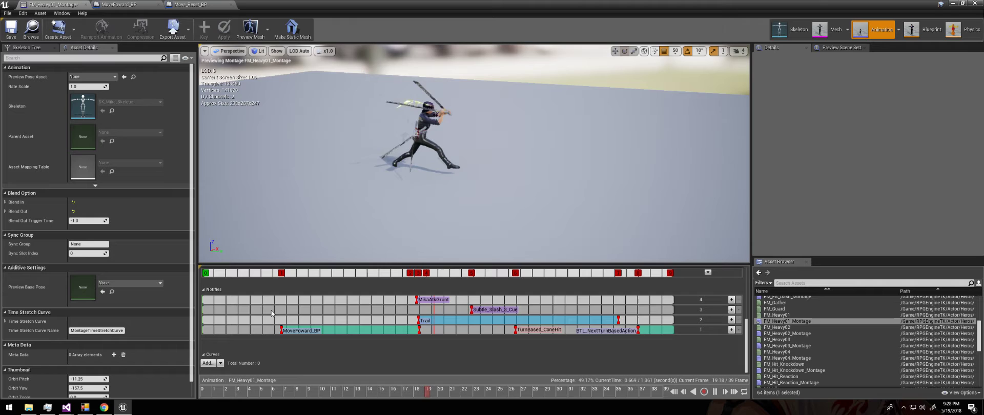
Set MoveFoward_BP's Forward Power to 10.0 with previewing turned off
left_click(321, 331)
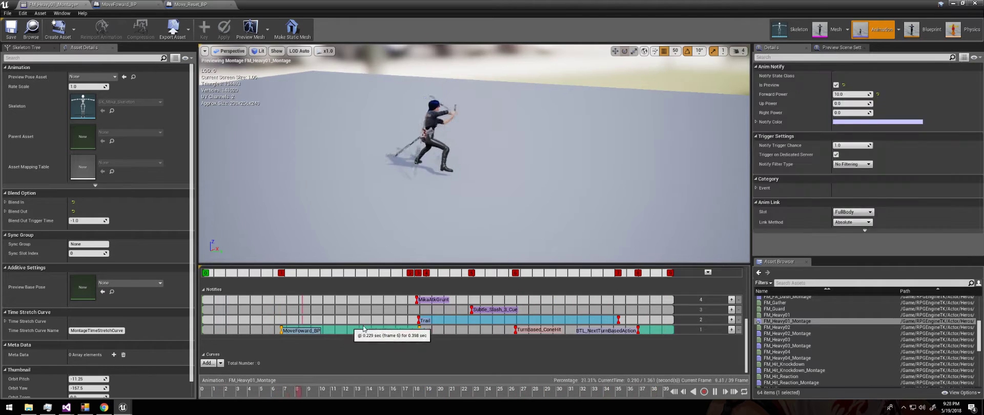
left_click(846, 95)
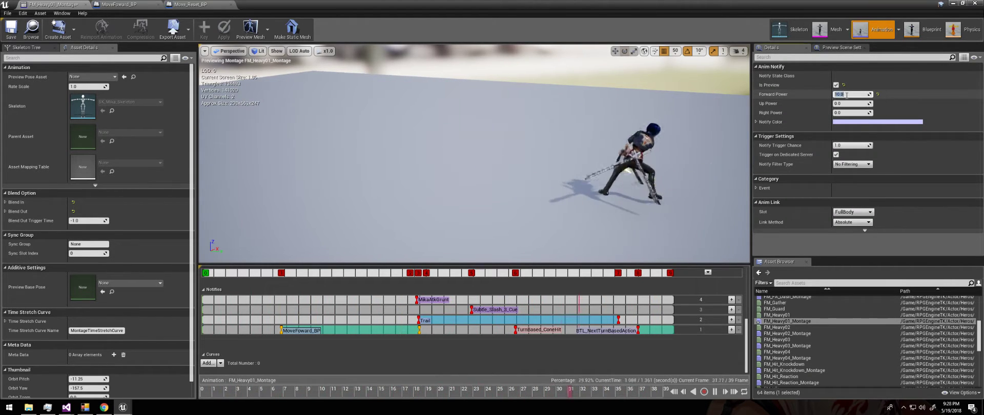
left_click(836, 85)
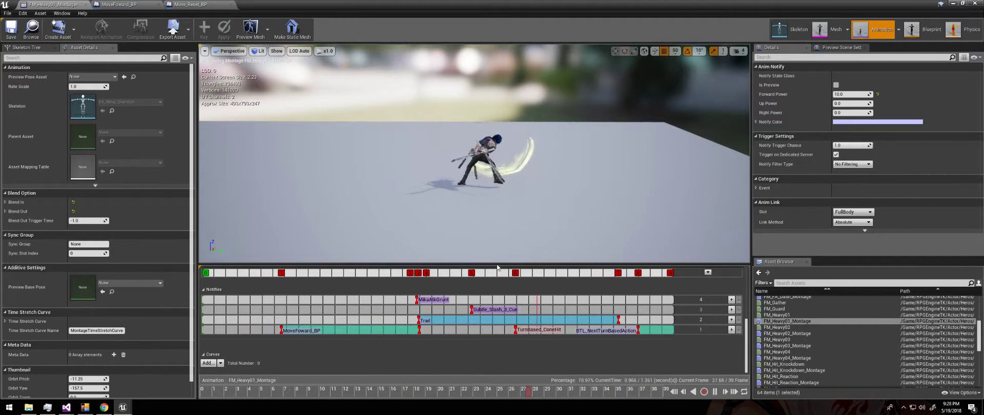
left_click(537, 331)
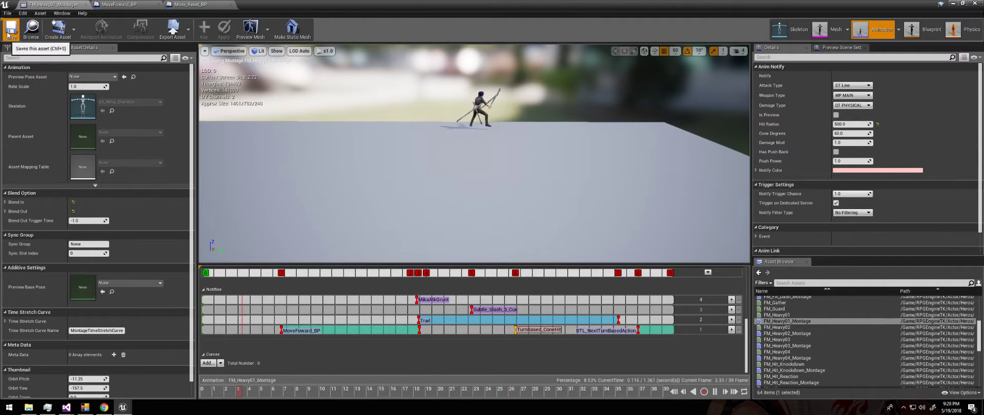
Close the FM_Heavy01_Montage tab and the MoveFoward_BP blueprint editor to return to the level editor
left_click(85, 4)
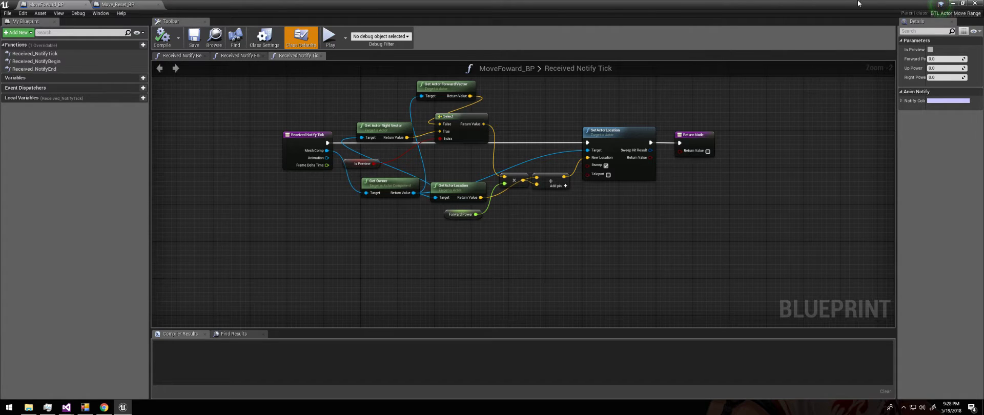
left_click(954, 5)
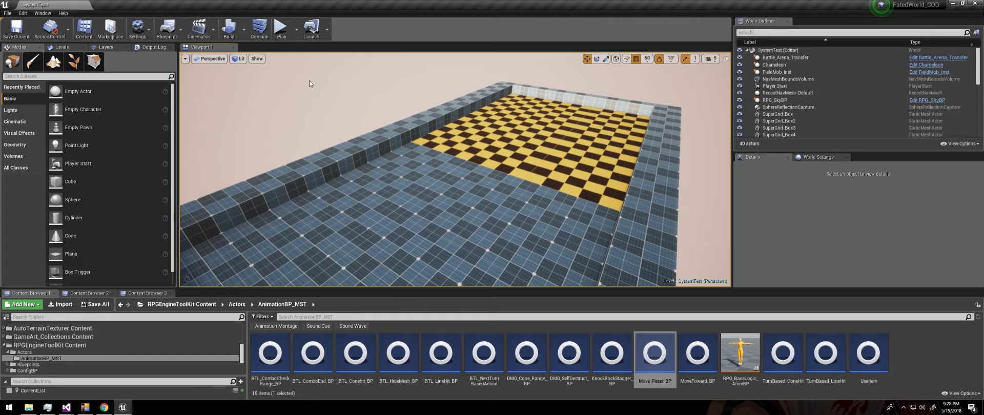
Play the level in full screen and run the character toward the stairs
key("alt+p")
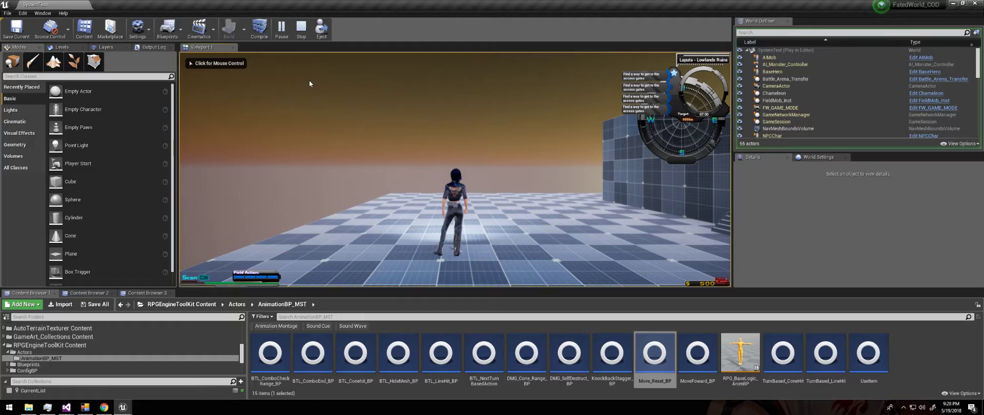
key("F11")
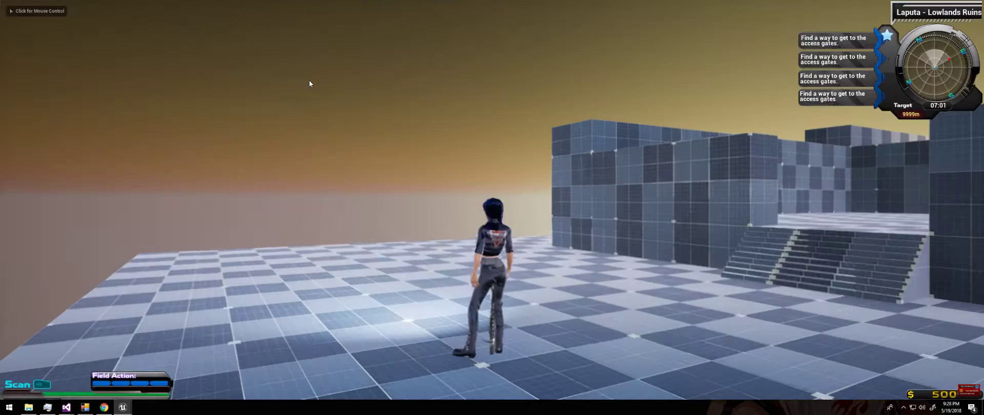
key("w")
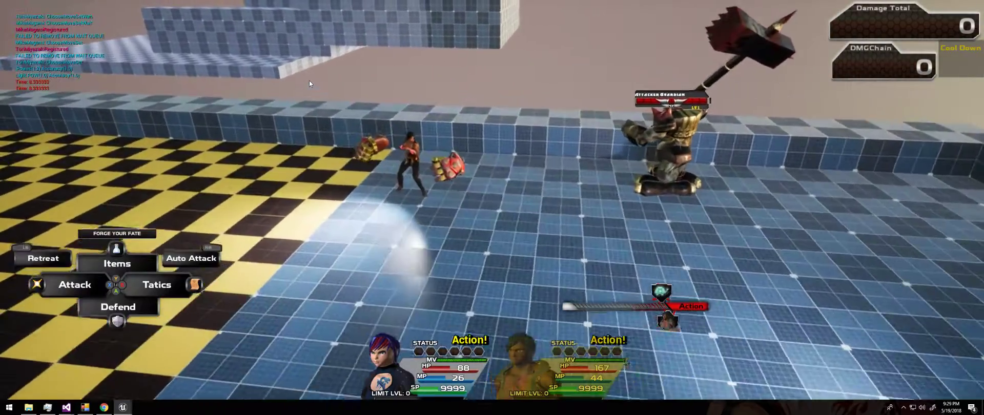
Attack the Guardian with a chain of HARD attacks, win at 84 damage, and return to the field
key("x")
key("y")
key("y")
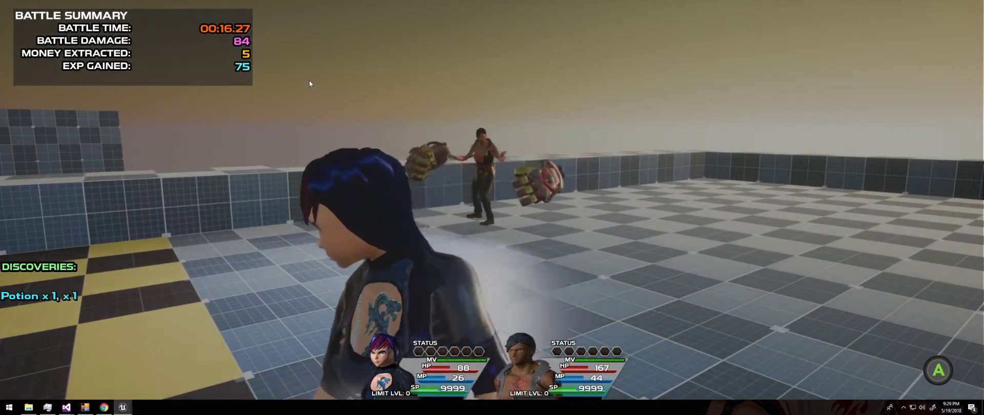
key("Return")
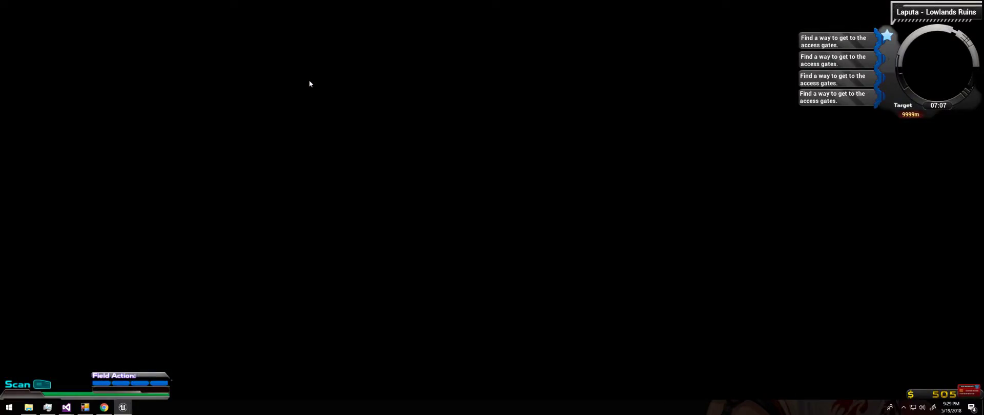